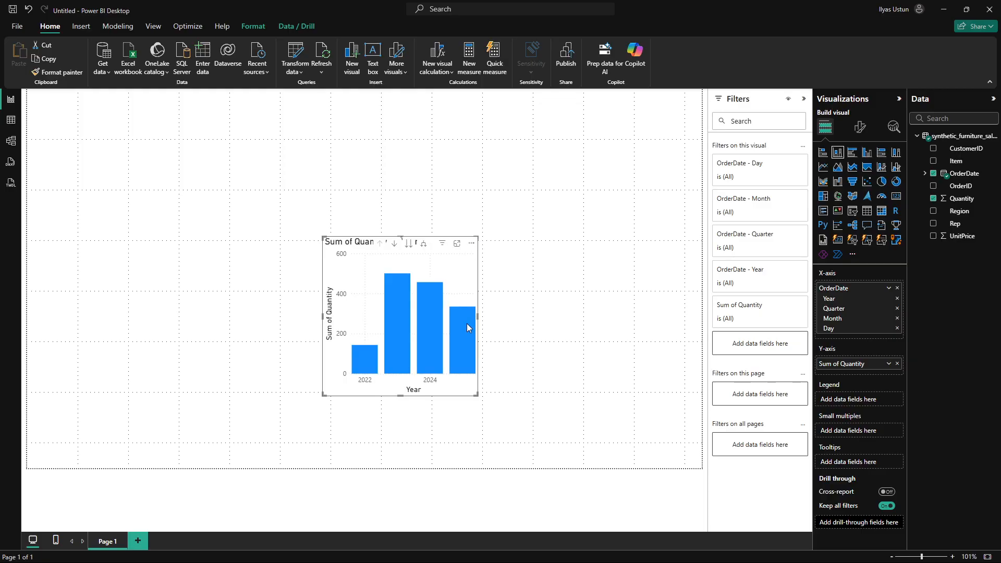
Enlarge the Sum of Quantity by Year column chart and reposition it so it fills most of the page's width.
{"action": "left_click_drag", "start_coordinate": [479, 316], "coordinate": [702, 317]}
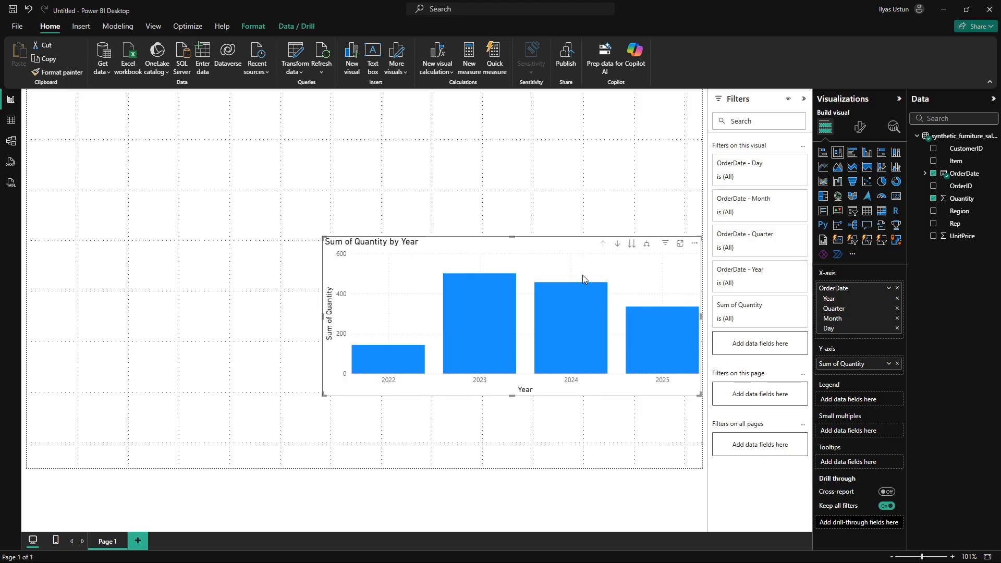
{"action": "left_click_drag", "start_coordinate": [583, 274], "coordinate": [371, 217]}
{"action": "left_click_drag", "start_coordinate": [494, 344], "coordinate": [571, 431]}
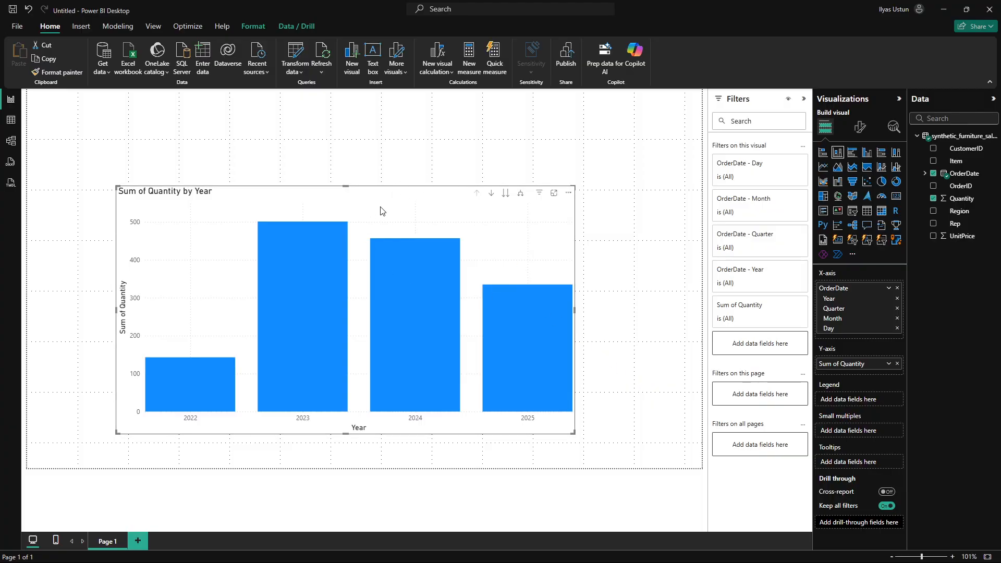
Find the drill actions for the column chart and turn on its drill-down mode.
{"action": "left_click", "coordinate": [307, 27]}
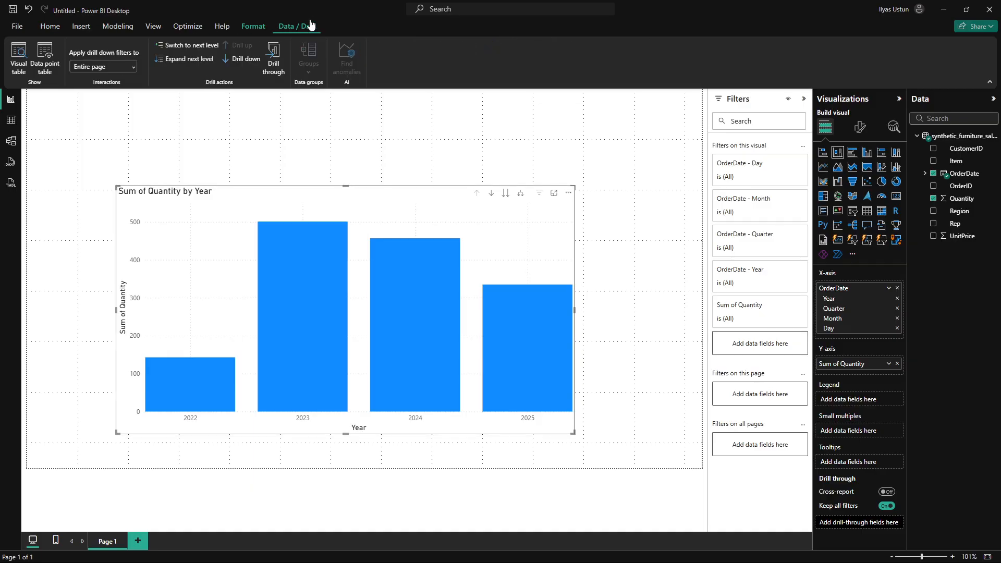
{"action": "left_click", "coordinate": [242, 62]}
{"action": "left_click", "coordinate": [241, 64]}
{"action": "left_click", "coordinate": [247, 61]}
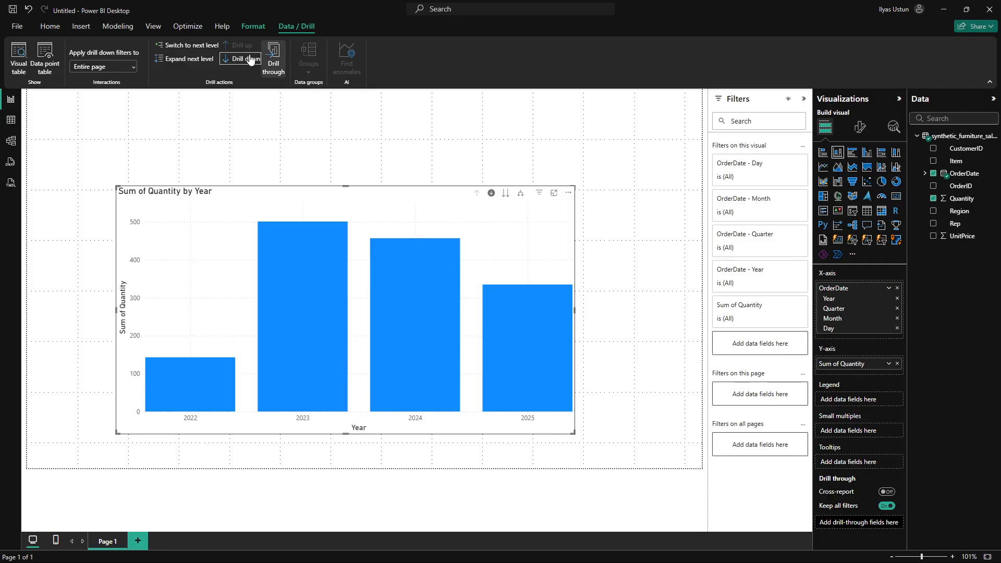
{"action": "left_click", "coordinate": [246, 60]}
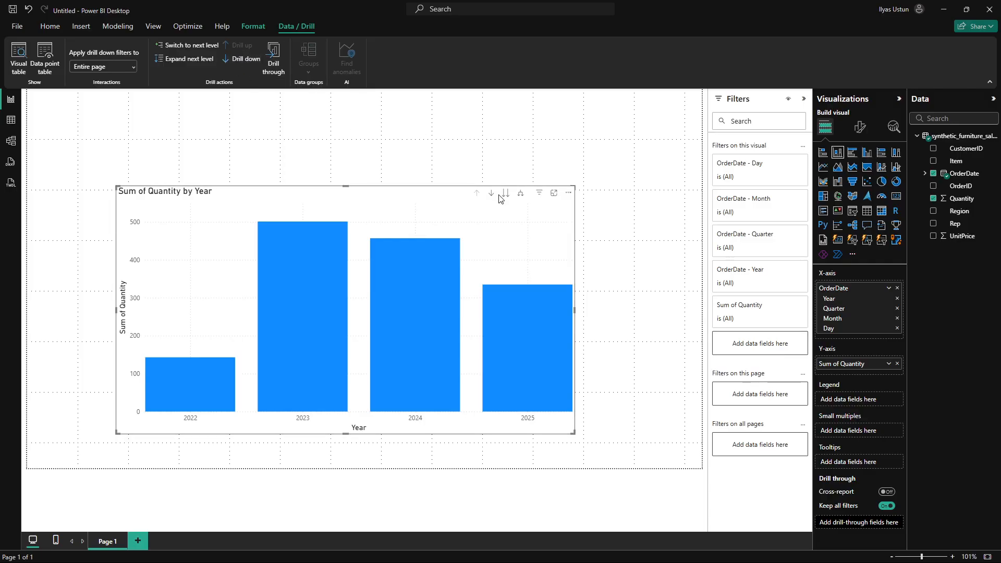
{"action": "left_click", "coordinate": [492, 193]}
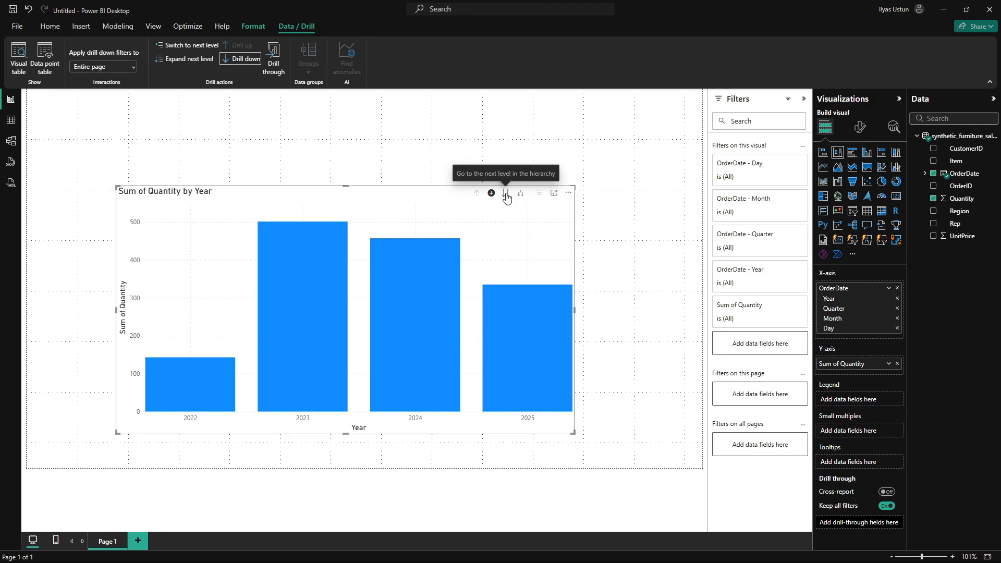
Switch the chart's date hierarchy level by level from Year through Quarter and Month to Day.
{"action": "left_click", "coordinate": [505, 194]}
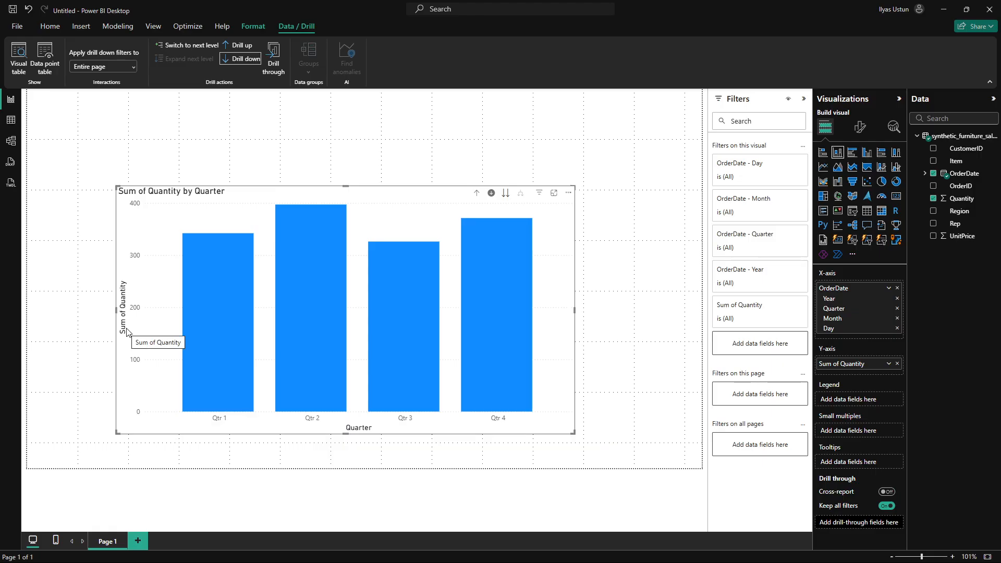
{"action": "mouse_move", "coordinate": [438, 399]}
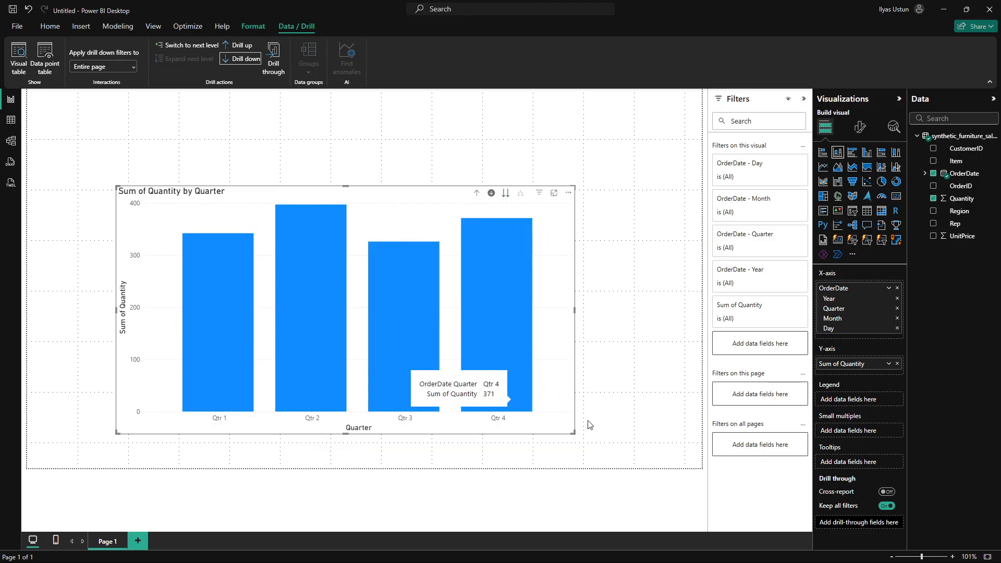
{"action": "left_click", "coordinate": [506, 193]}
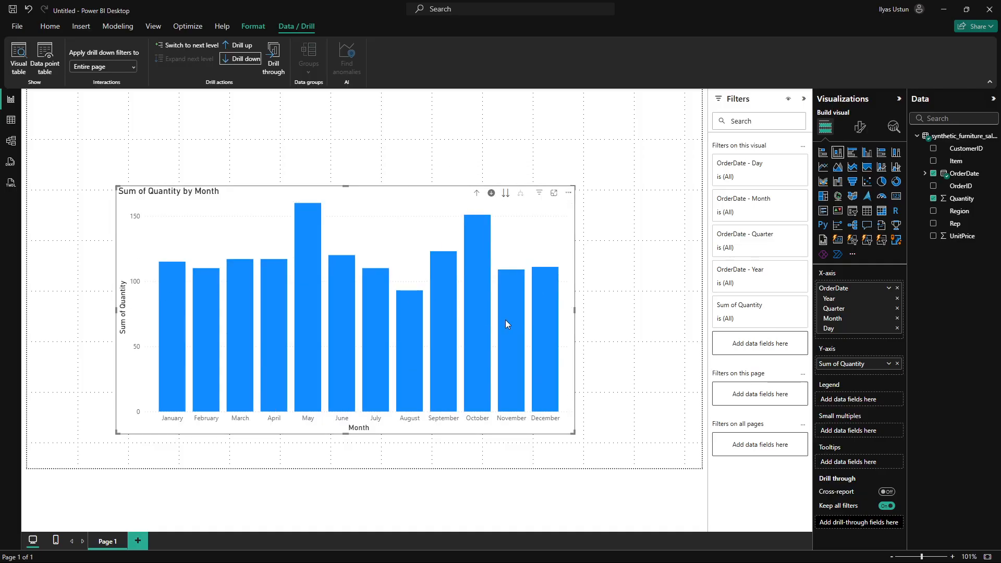
{"action": "left_click", "coordinate": [506, 193]}
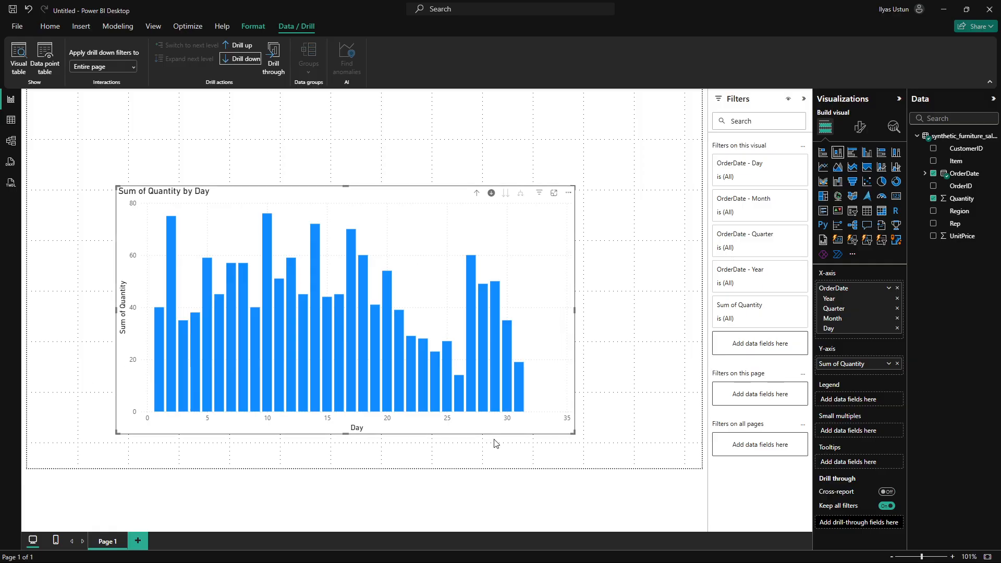
Drill the chart back up from the Day level to the Year level.
{"action": "left_click", "coordinate": [477, 194]}
{"action": "left_click", "coordinate": [477, 194]}
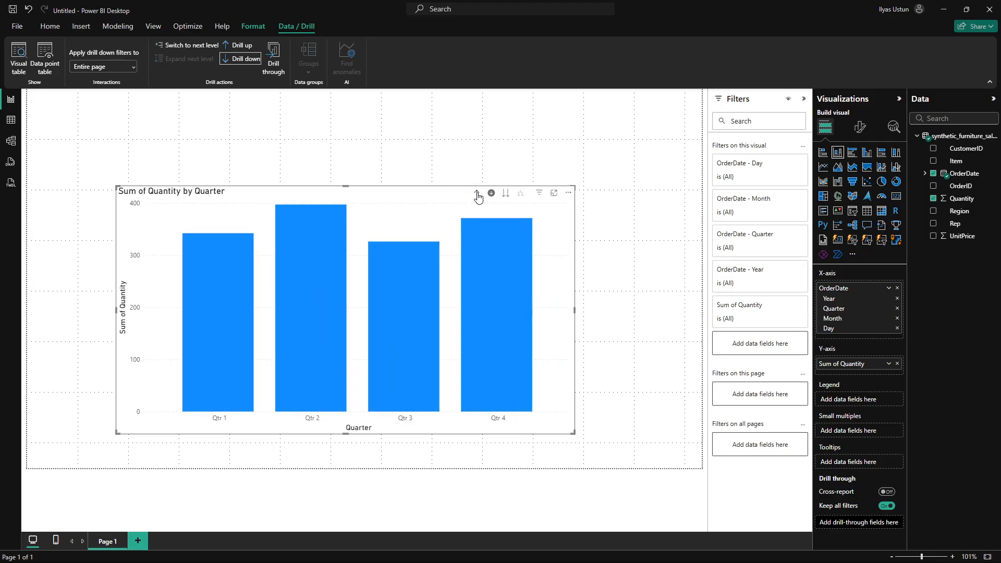
{"action": "left_click", "coordinate": [478, 194]}
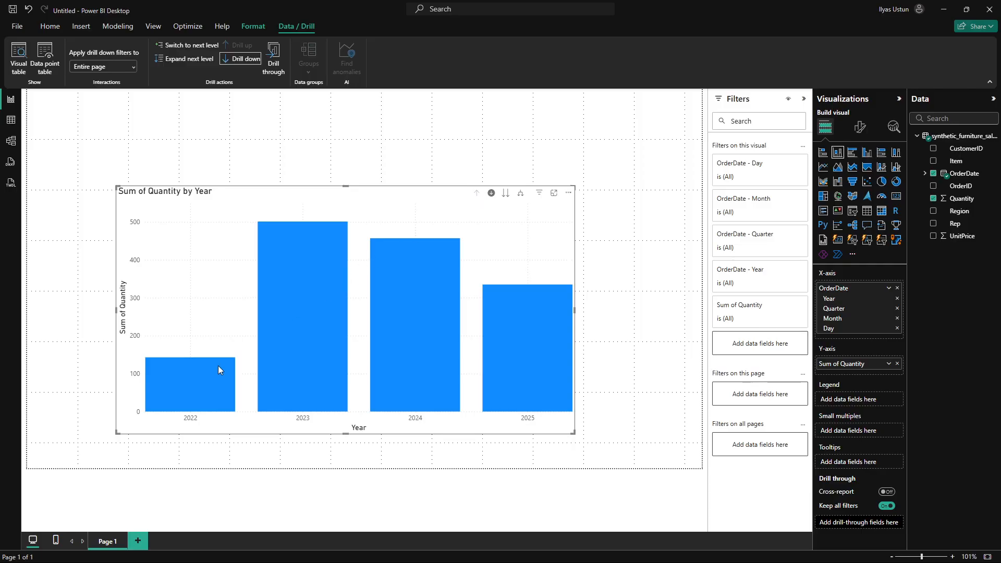
Examine the quantities per bar at the Year level, then at the Quarter, Month and Day levels by moving down the hierarchy.
{"action": "mouse_move", "coordinate": [284, 370]}
{"action": "mouse_move", "coordinate": [154, 381]}
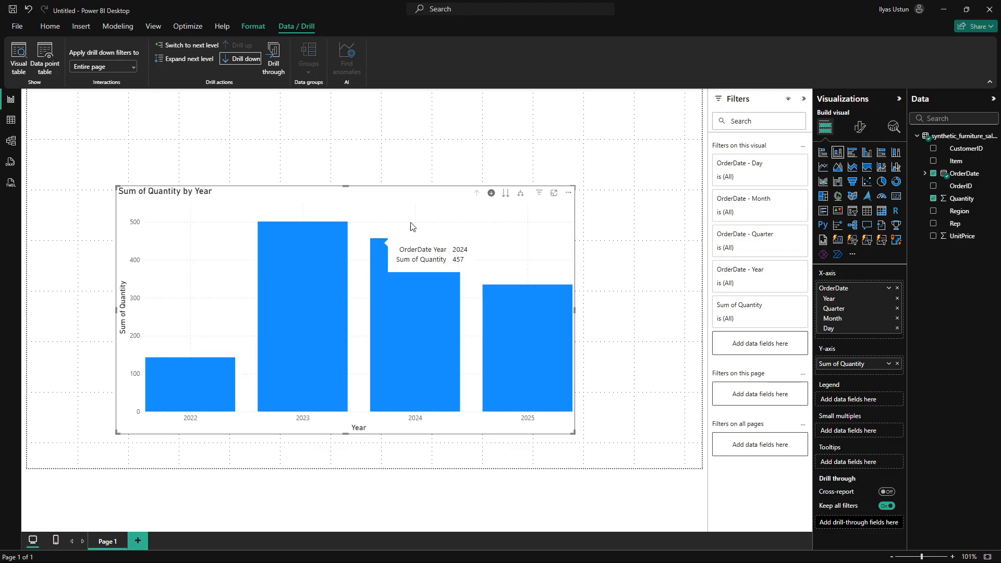
{"action": "left_click", "coordinate": [505, 193]}
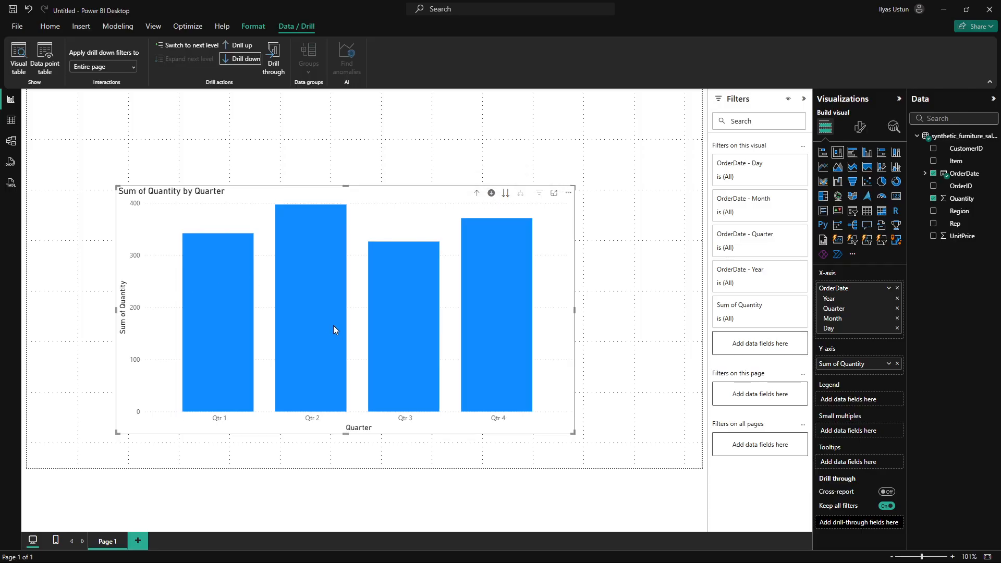
{"action": "mouse_move", "coordinate": [333, 326]}
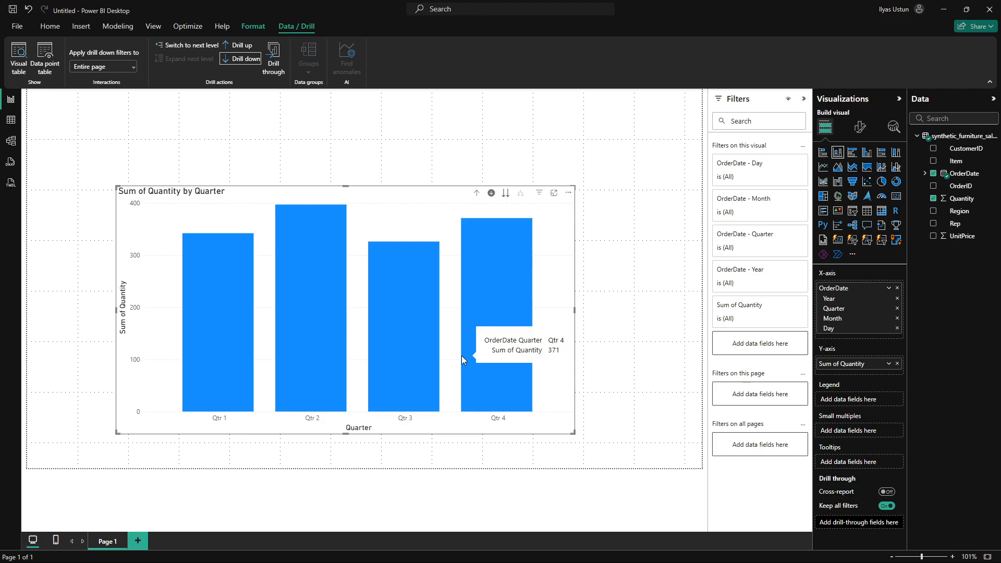
{"action": "left_click", "coordinate": [506, 193]}
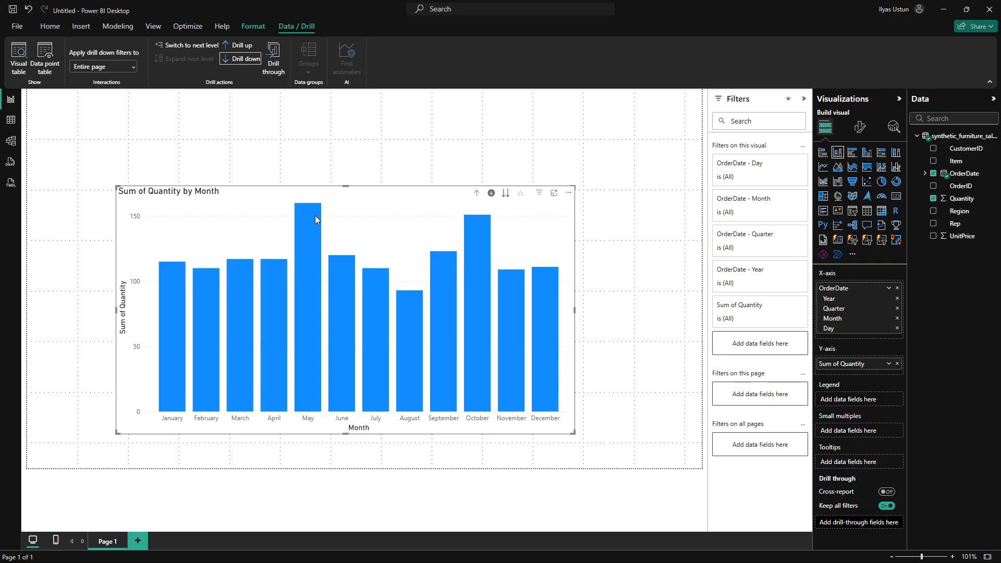
{"action": "mouse_move", "coordinate": [316, 216]}
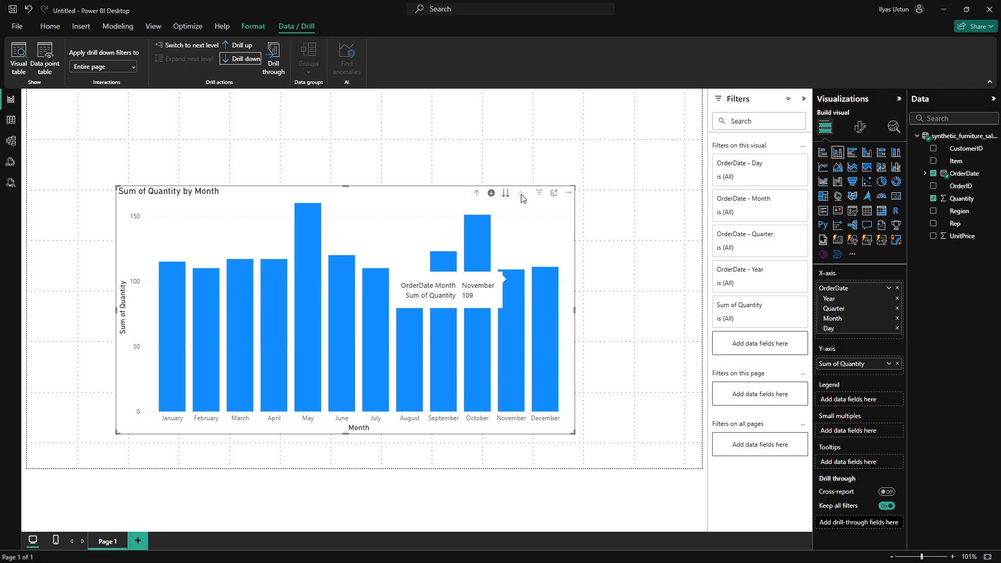
{"action": "left_click", "coordinate": [505, 194]}
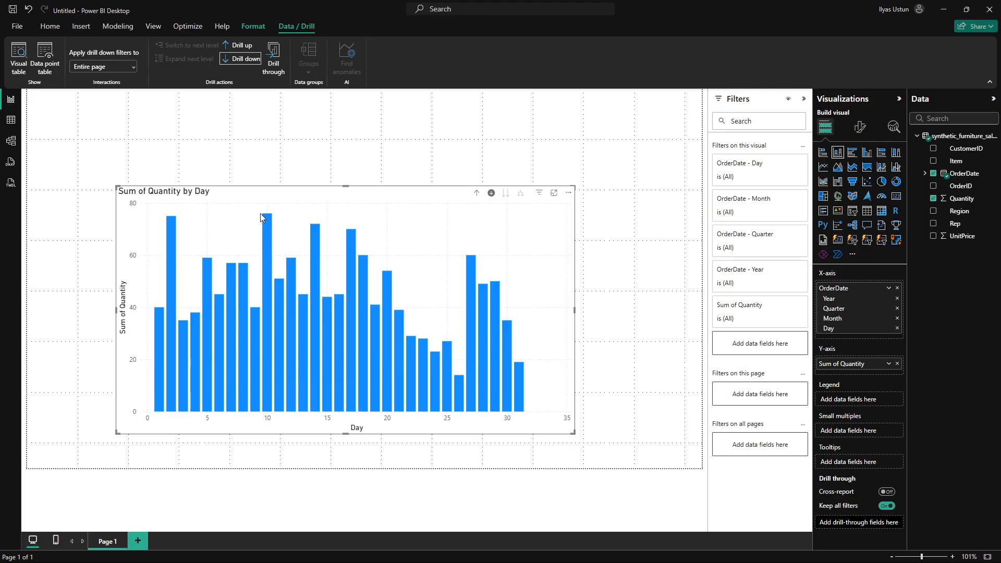
{"action": "mouse_move", "coordinate": [268, 223]}
{"action": "mouse_move", "coordinate": [482, 291]}
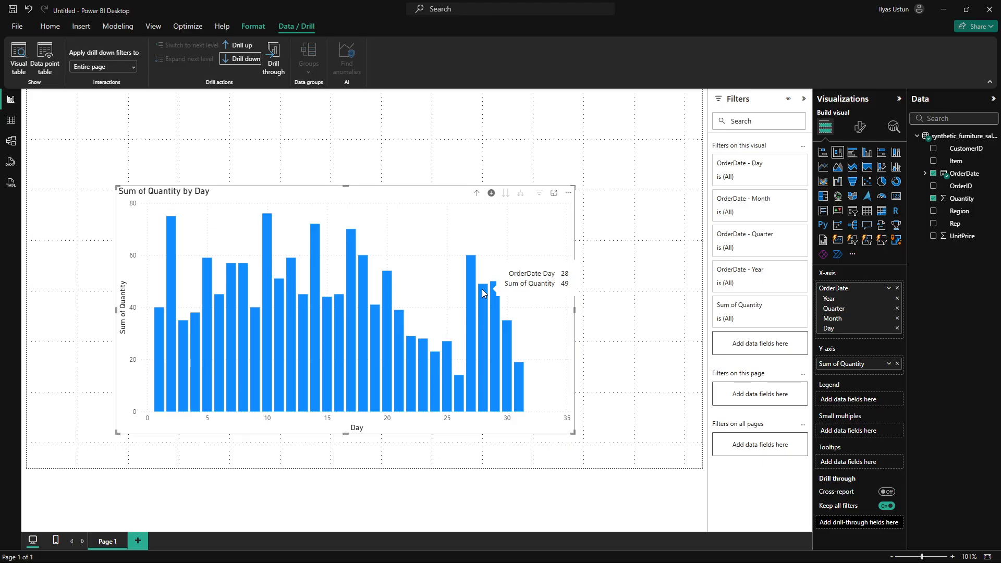
Drill the chart back up to the Year level and turn off its drill-down mode.
{"action": "left_click", "coordinate": [477, 195]}
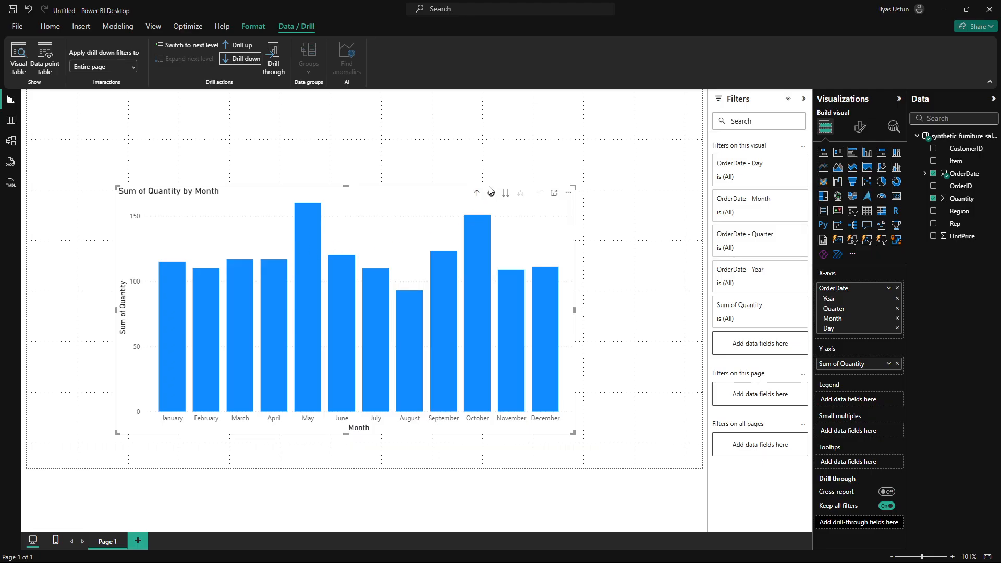
{"action": "left_click", "coordinate": [475, 195]}
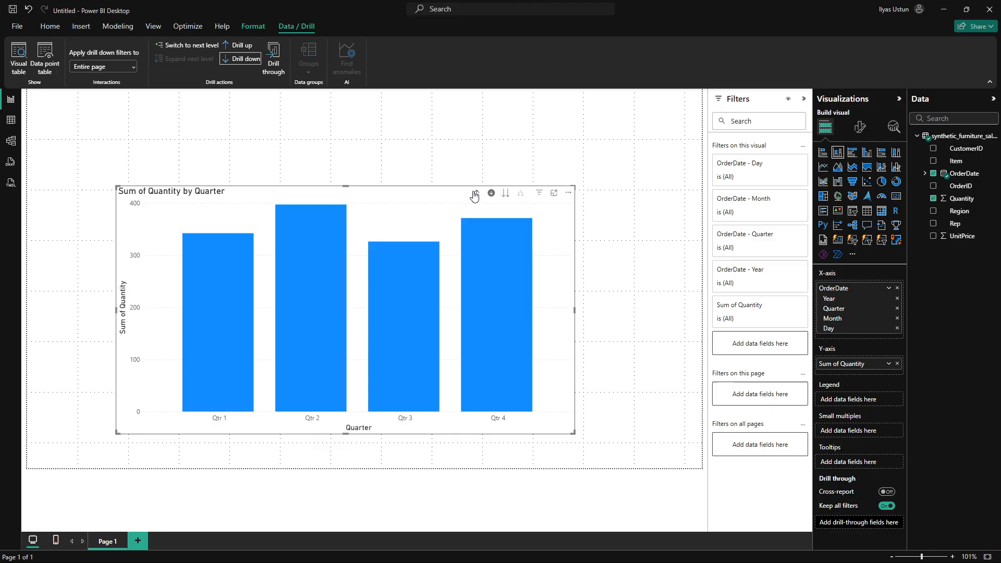
{"action": "left_click", "coordinate": [474, 195]}
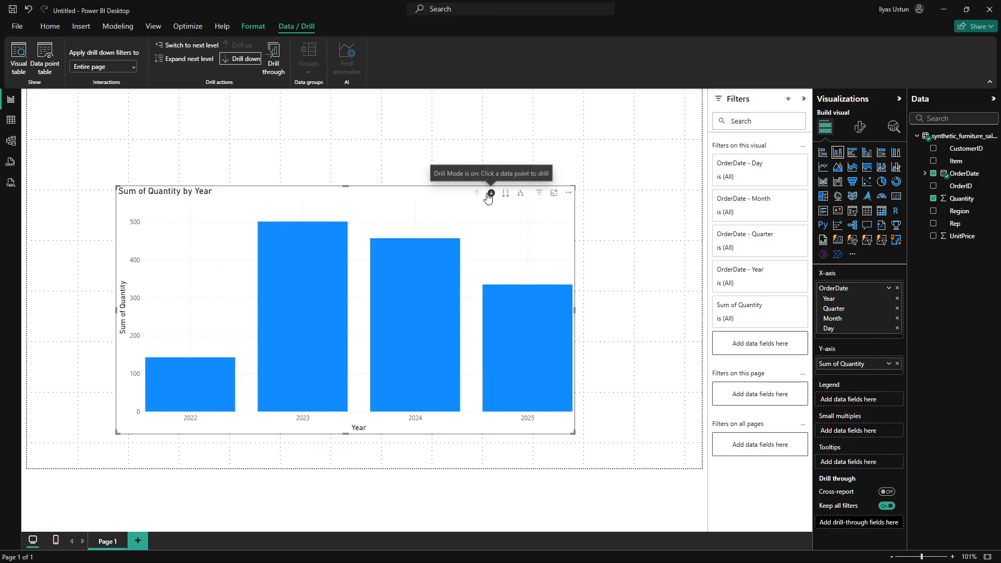
{"action": "left_click", "coordinate": [490, 196]}
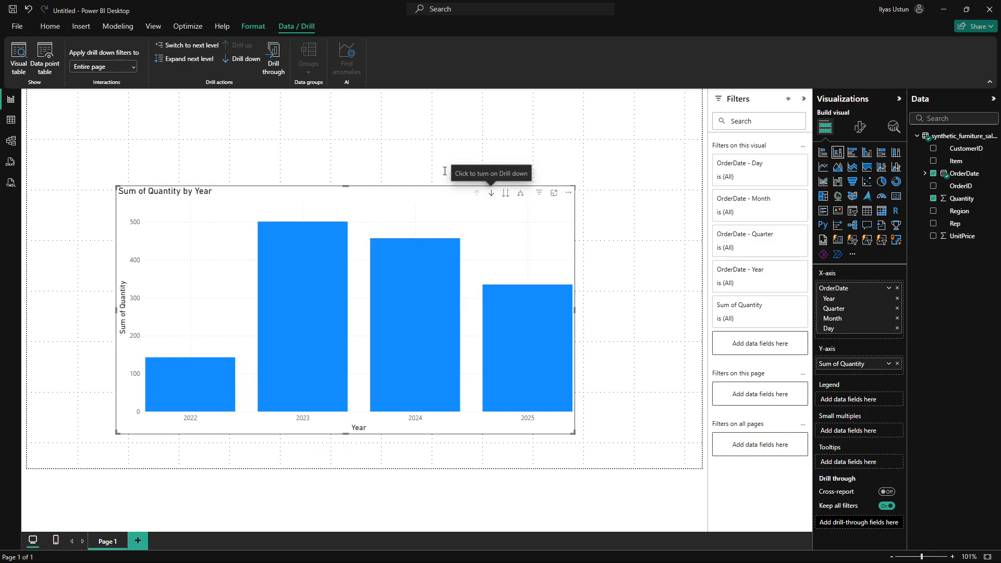
{"action": "left_click", "coordinate": [491, 193]}
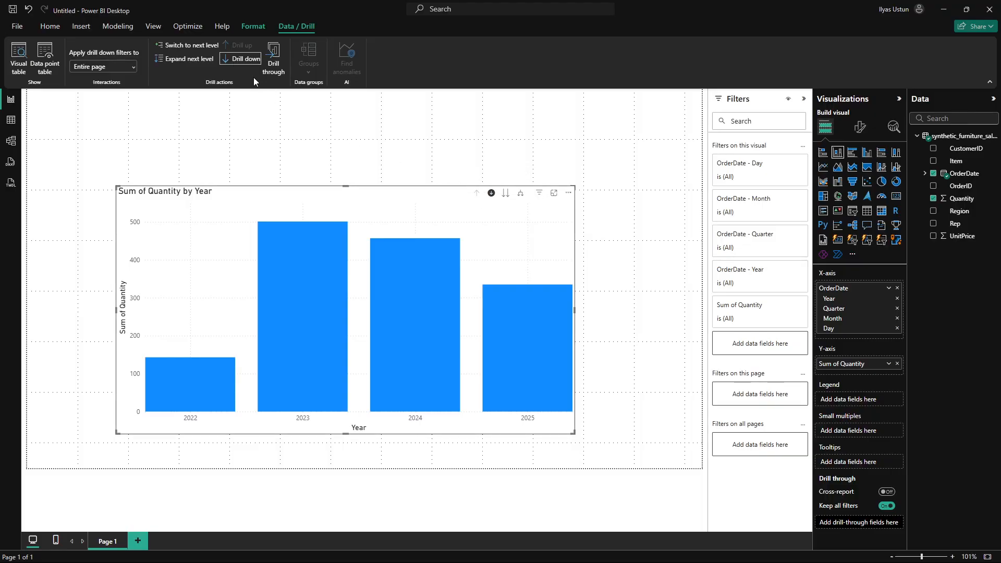
{"action": "left_click", "coordinate": [237, 60]}
Expand the chart's hierarchy to Year, Quarter and Month, and widen the chart to nearly the full page width.
{"action": "left_click", "coordinate": [190, 59]}
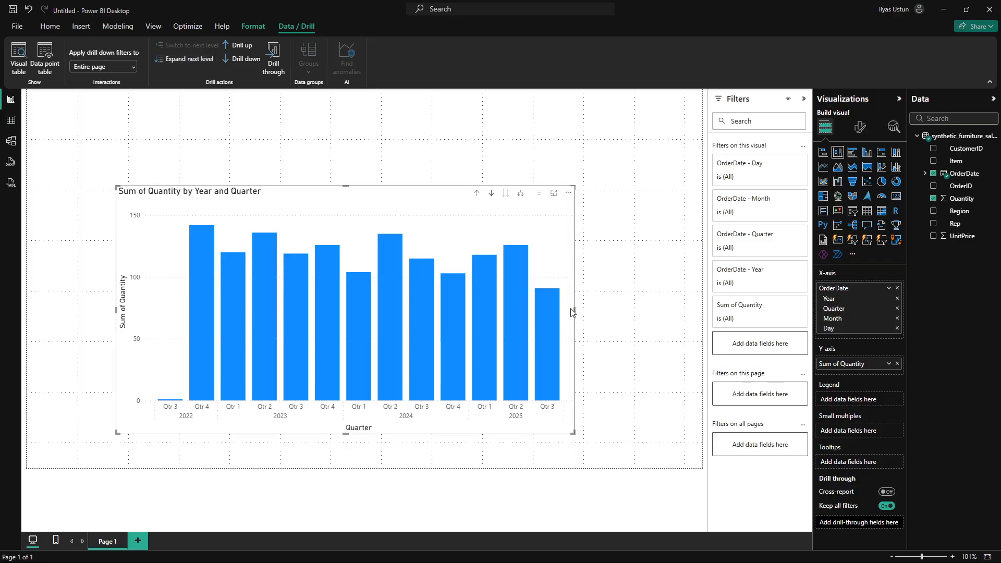
{"action": "left_click_drag", "start_coordinate": [575, 313], "coordinate": [691, 313]}
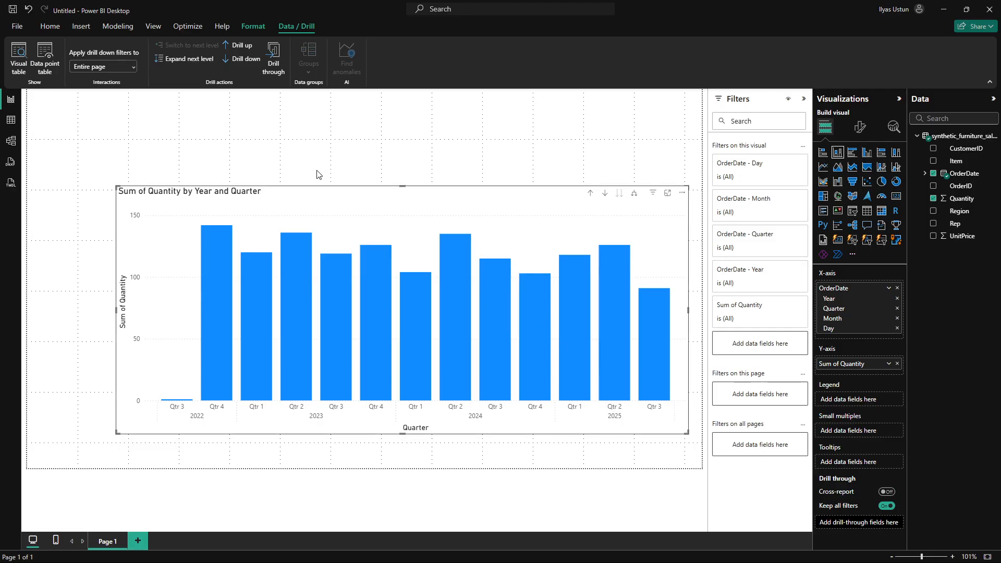
{"action": "left_click", "coordinate": [195, 60]}
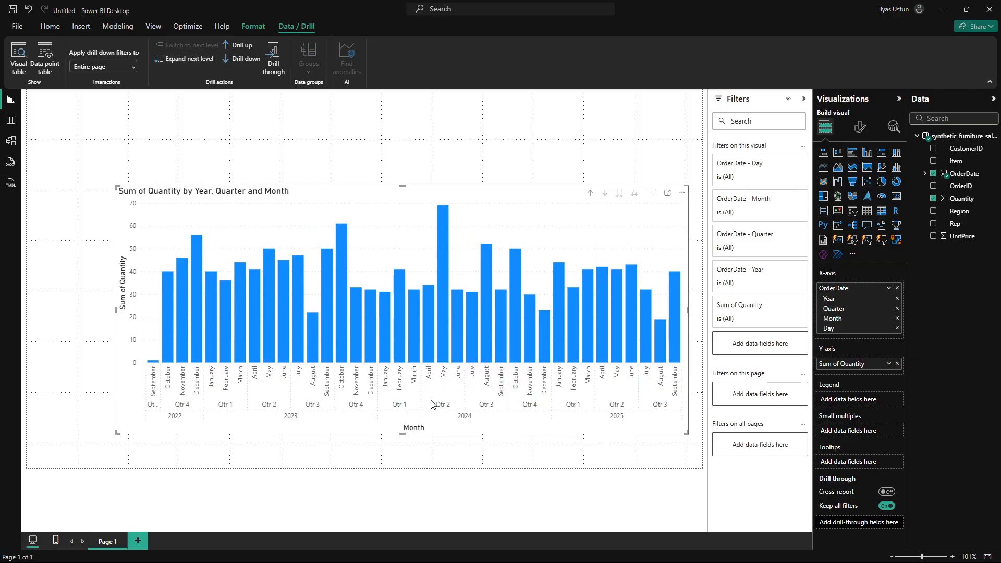
{"action": "mouse_move", "coordinate": [225, 283]}
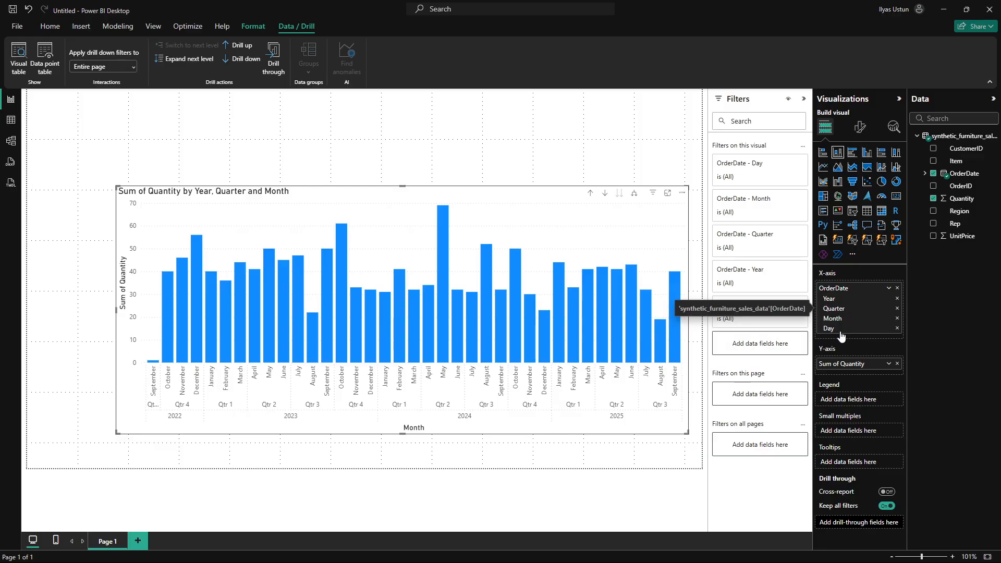
{"action": "left_click_drag", "start_coordinate": [117, 316], "coordinate": [44, 305]}
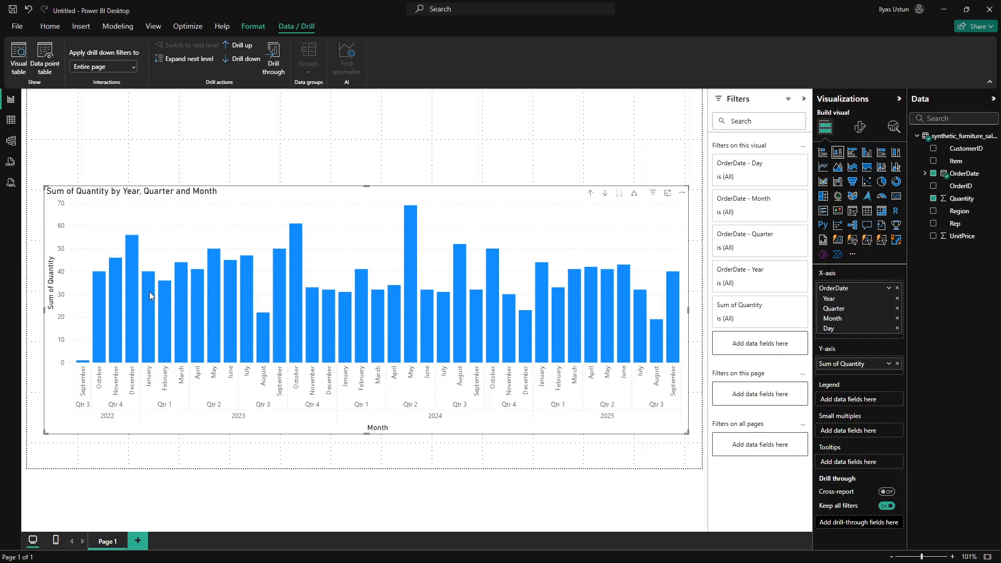
{"action": "mouse_move", "coordinate": [180, 306]}
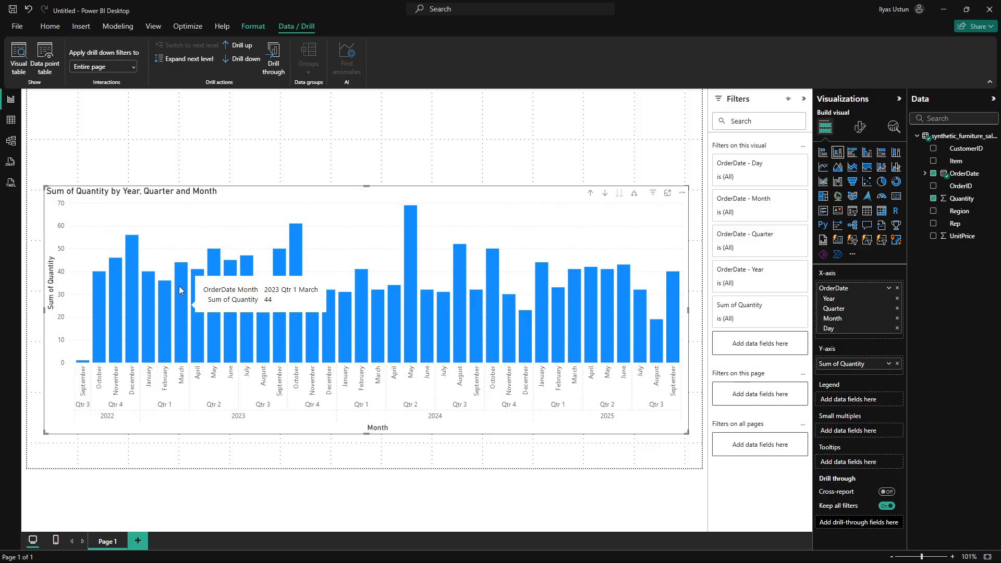
Expand the chart's hierarchy to the Day level and browse the daily bars from 2022 through November 2023.
{"action": "left_click", "coordinate": [211, 61]}
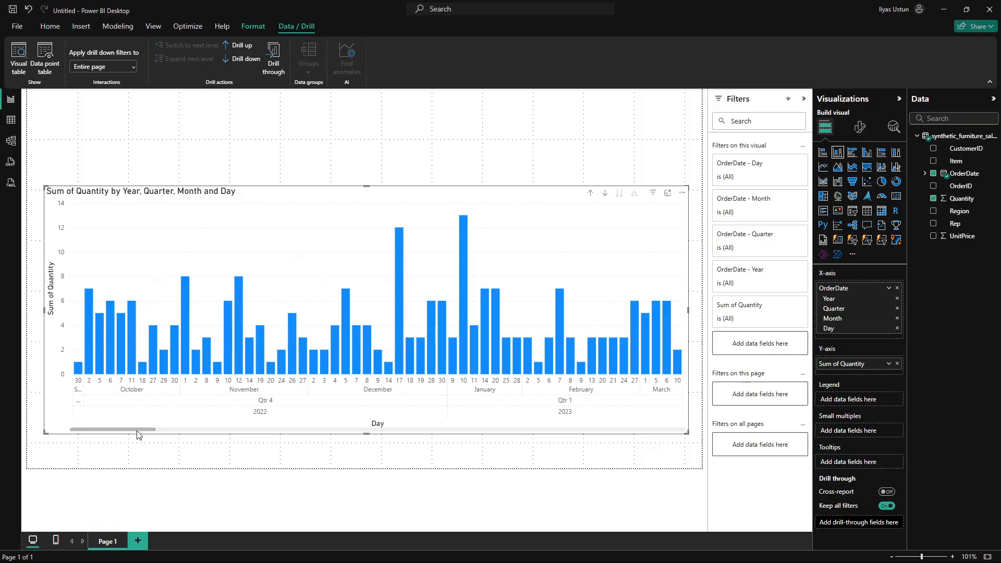
{"action": "left_click_drag", "start_coordinate": [139, 431], "coordinate": [189, 435]}
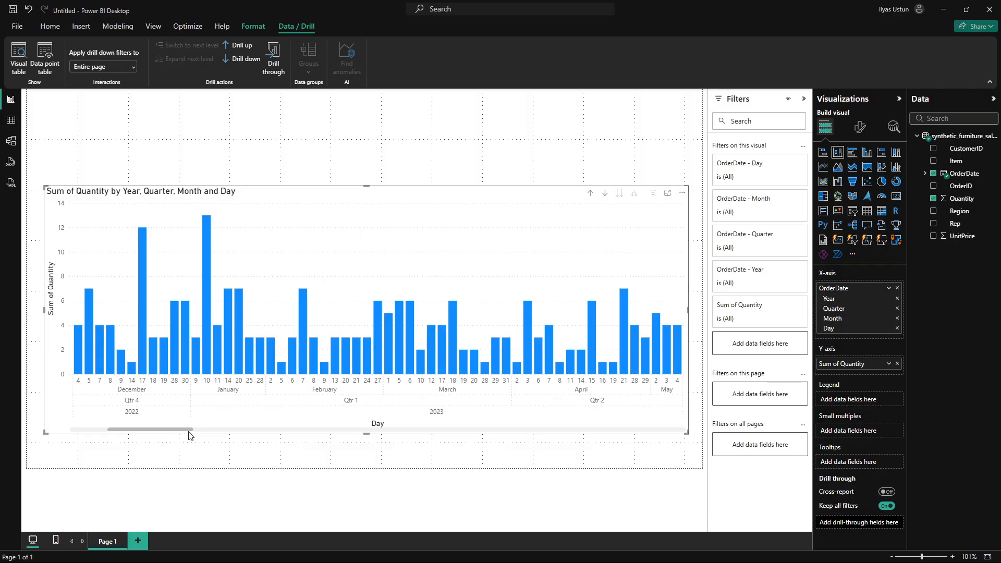
{"action": "left_click_drag", "start_coordinate": [189, 435], "coordinate": [239, 439]}
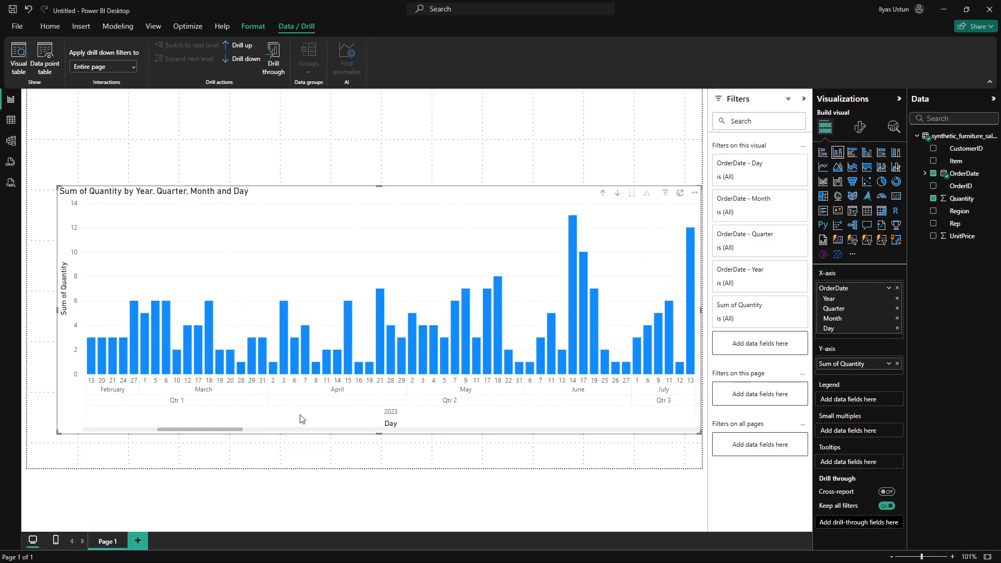
{"action": "left_click_drag", "start_coordinate": [239, 434], "coordinate": [276, 441]}
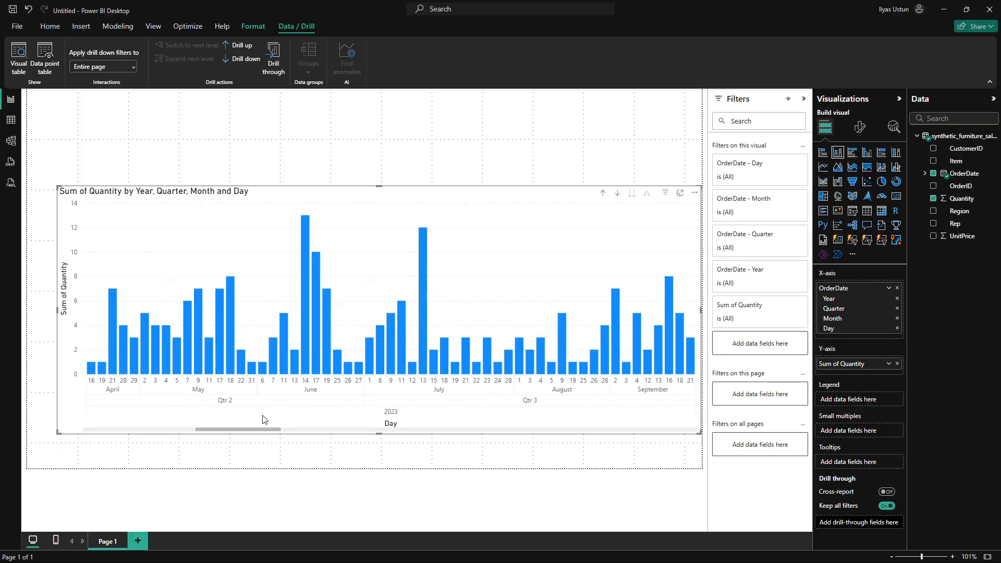
{"action": "left_click_drag", "start_coordinate": [260, 430], "coordinate": [296, 429]}
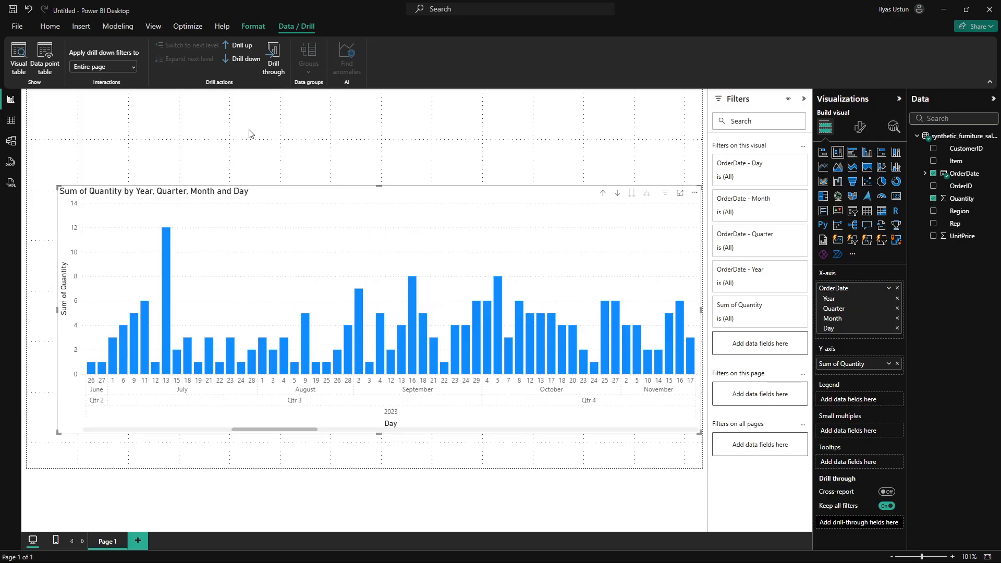
Drill the expanded chart up one level at a time, from Day through Month and Quarter to Year.
{"action": "left_click", "coordinate": [239, 46]}
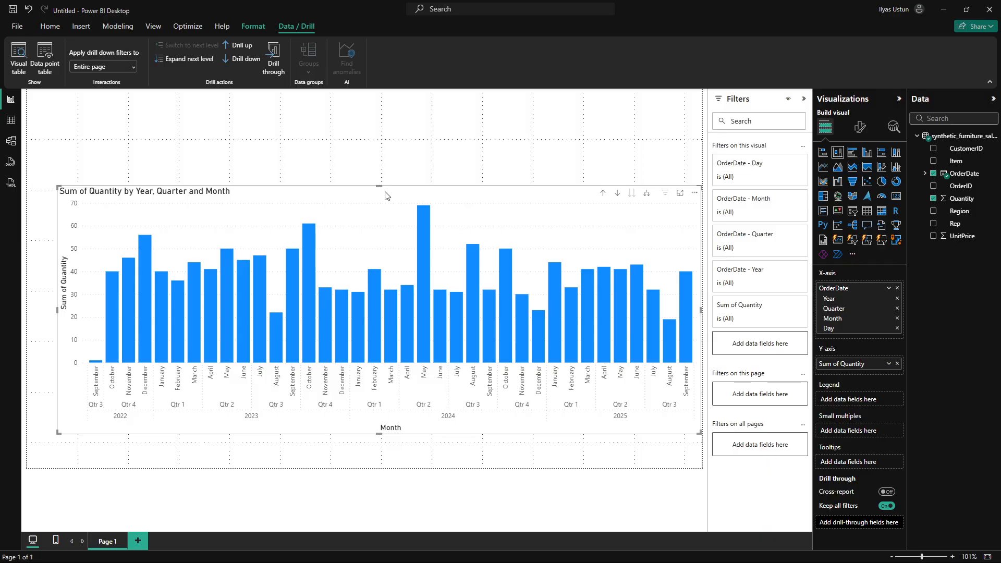
{"action": "left_click", "coordinate": [230, 47]}
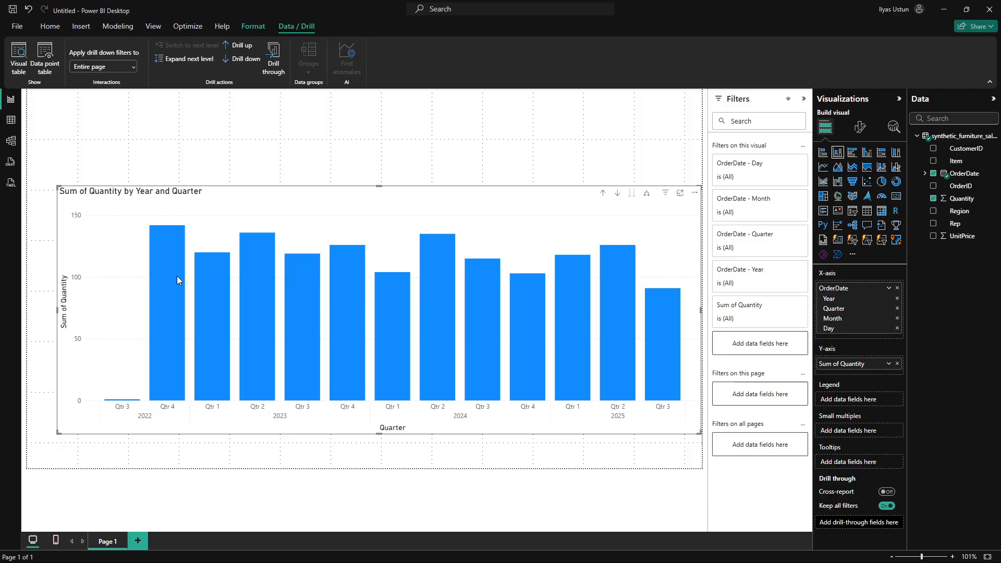
{"action": "left_click", "coordinate": [249, 45]}
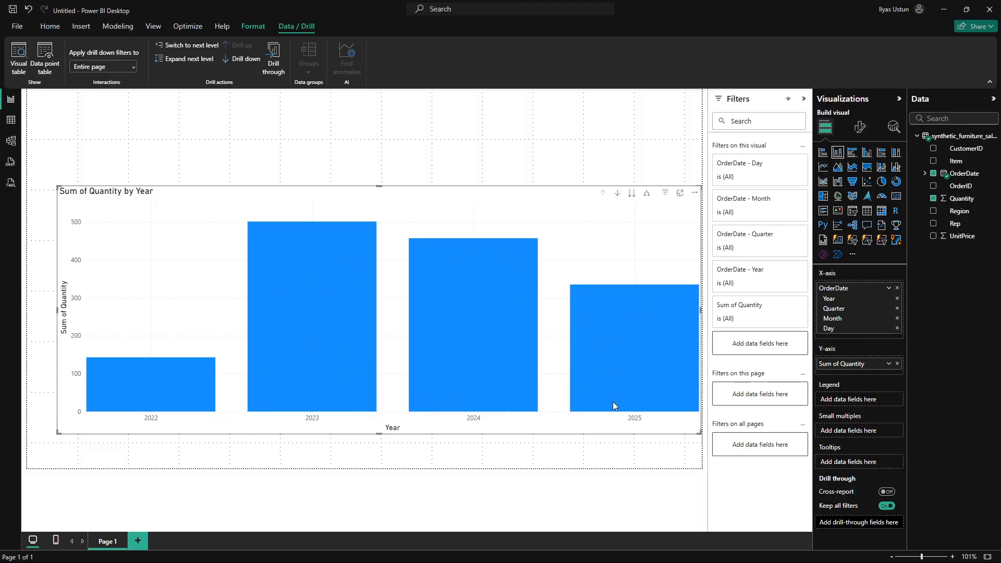
Switch the chart's axis successively to the Quarter, Month and Day levels alone, and drill back up to Year.
{"action": "mouse_move", "coordinate": [294, 368]}
{"action": "mouse_move", "coordinate": [133, 375]}
{"action": "left_click", "coordinate": [210, 47]}
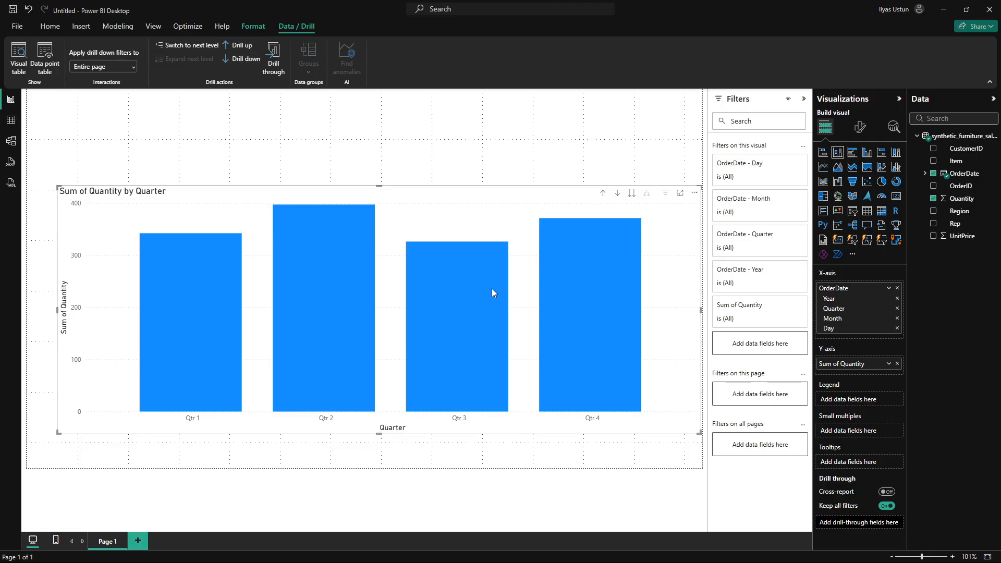
{"action": "left_click", "coordinate": [197, 49]}
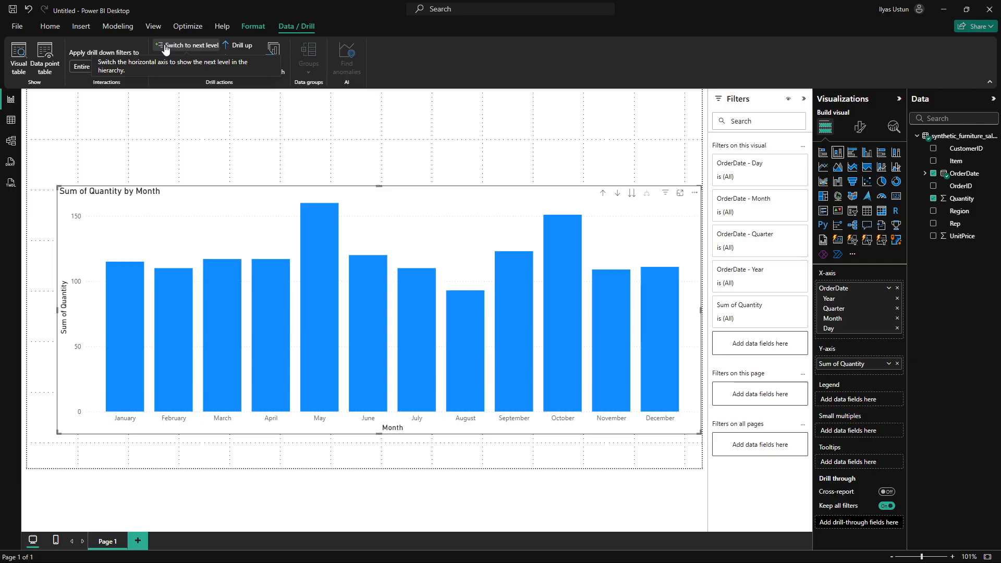
{"action": "left_click", "coordinate": [196, 46]}
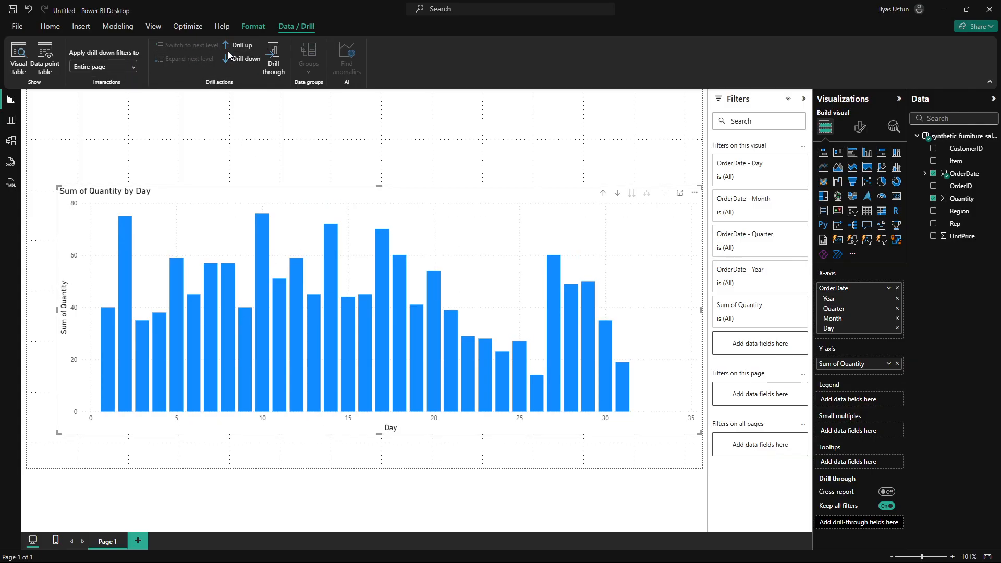
{"action": "left_click", "coordinate": [243, 46]}
{"action": "left_click", "coordinate": [244, 47]}
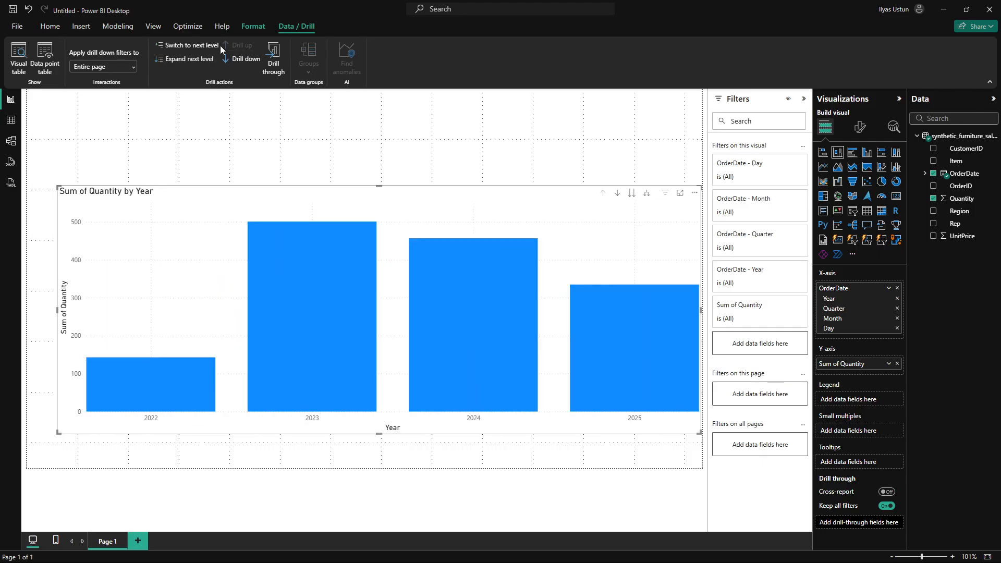
Expand the chart's hierarchy level by level through Quarter and Month to Day, and drill back up to Year.
{"action": "left_click", "coordinate": [177, 61]}
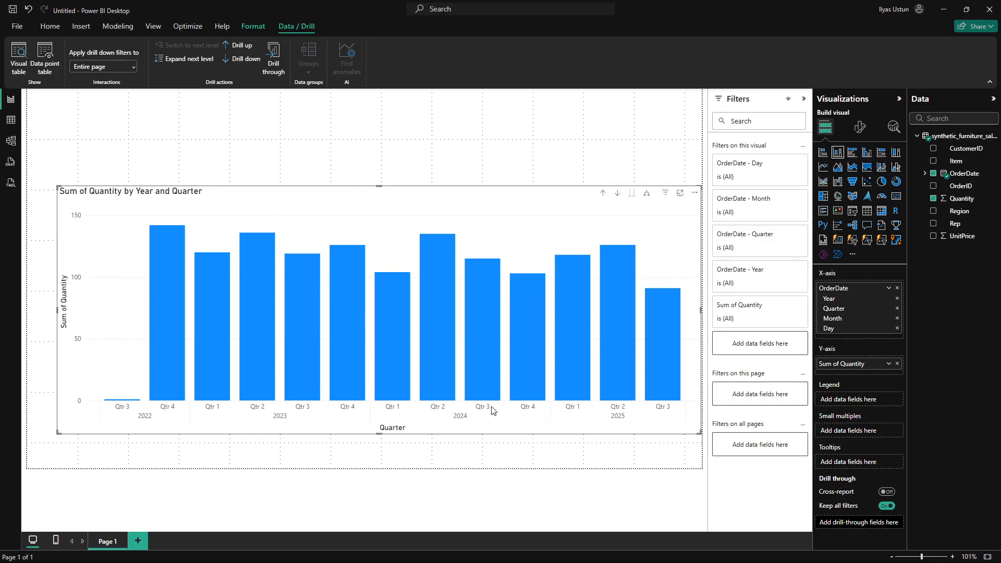
{"action": "left_click", "coordinate": [205, 62]}
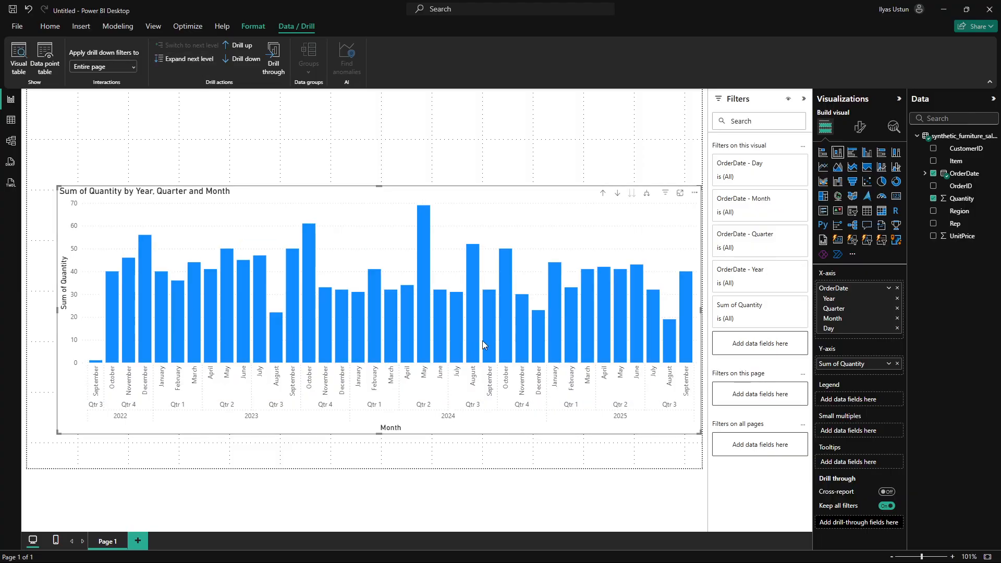
{"action": "left_click", "coordinate": [202, 65]}
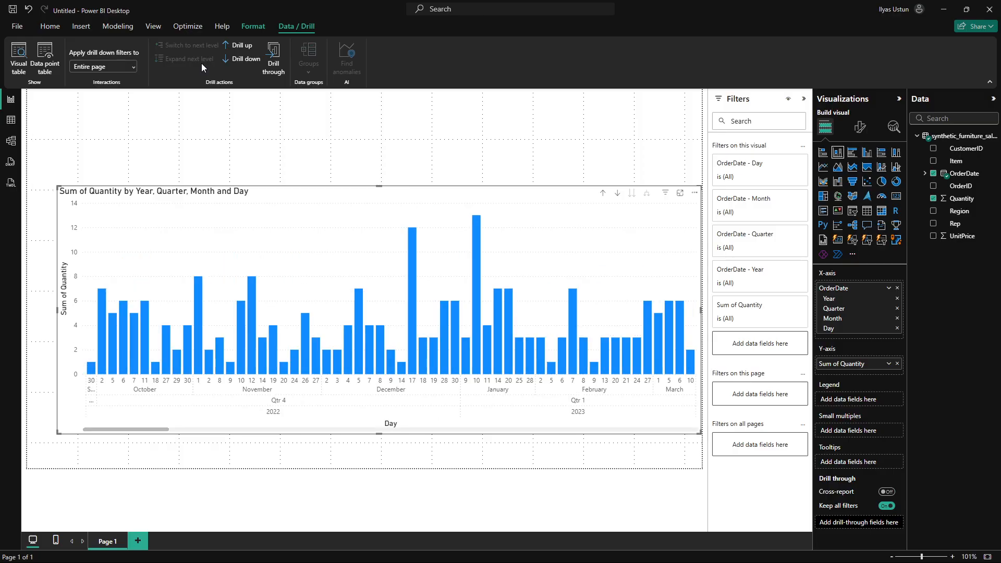
{"action": "left_click", "coordinate": [225, 50]}
{"action": "left_click", "coordinate": [226, 50]}
{"action": "left_click", "coordinate": [225, 50]}
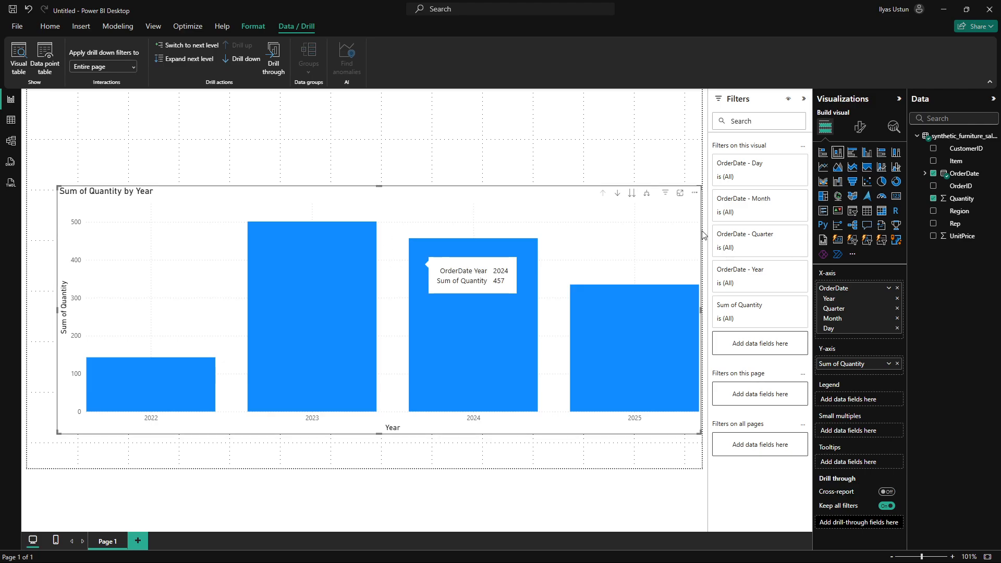
Convert the column chart into a donut chart and expand its OrderDate hierarchy to Year, Quarter and Month.
{"action": "left_click", "coordinate": [898, 182]}
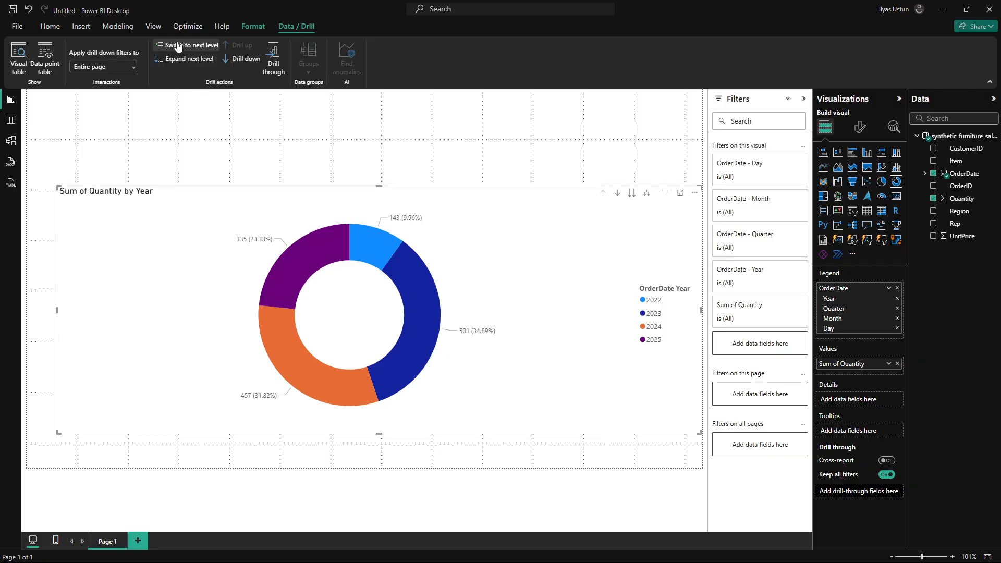
{"action": "left_click", "coordinate": [185, 60]}
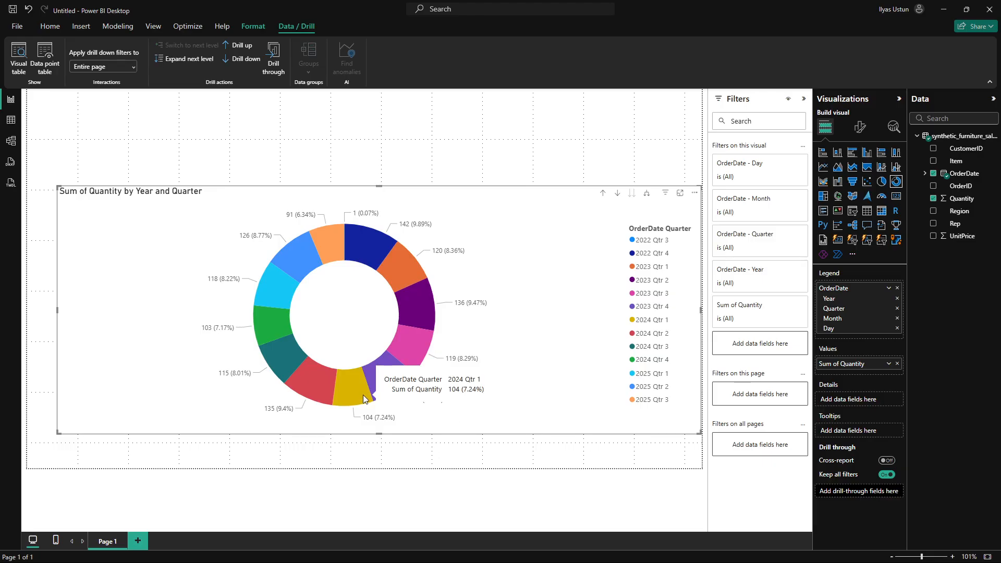
{"action": "left_click", "coordinate": [192, 60]}
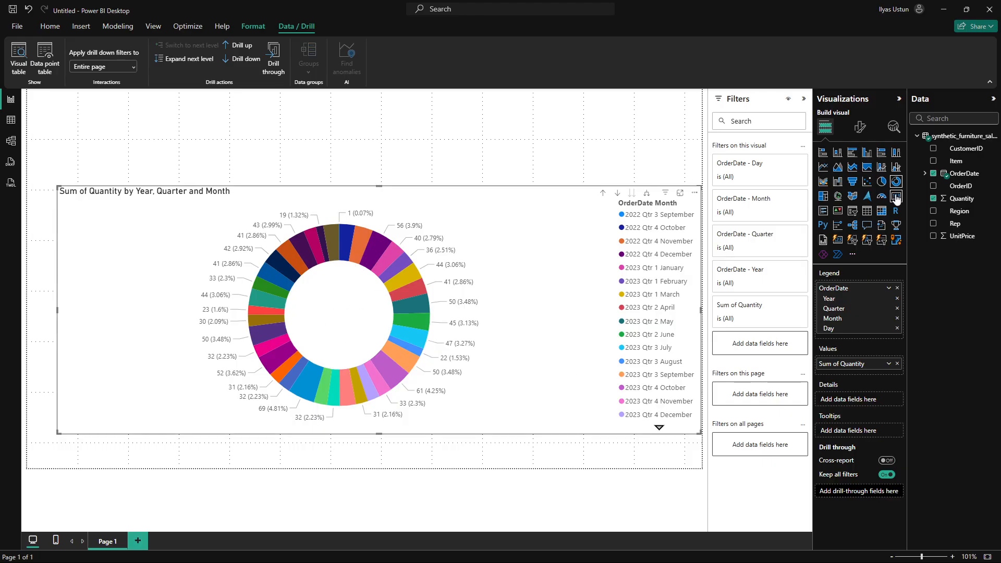
Change the donut chart to a stacked column chart and on to a stacked bar chart, and browse its monthly bars through September 2025.
{"action": "left_click", "coordinate": [838, 152]}
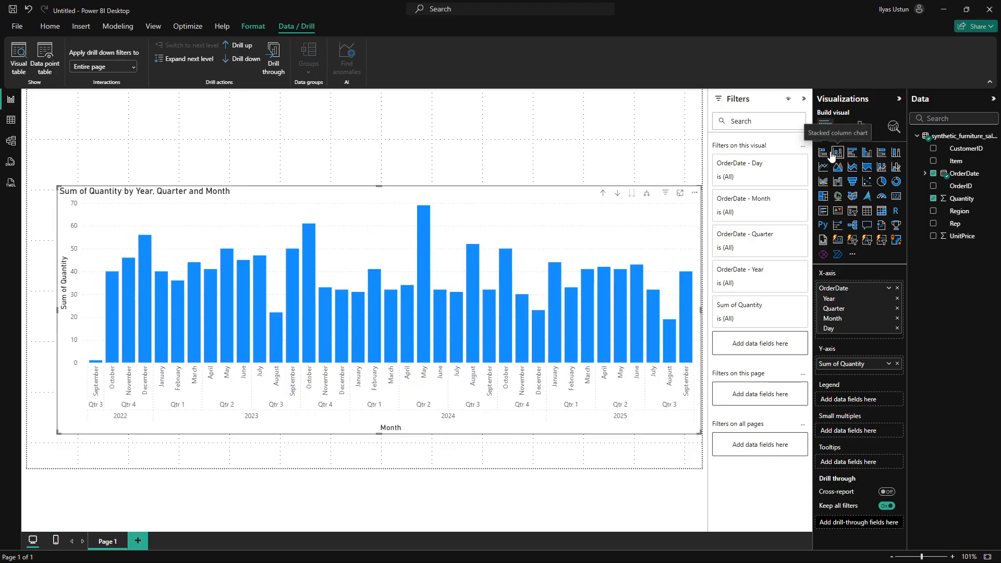
{"action": "left_click", "coordinate": [823, 152]}
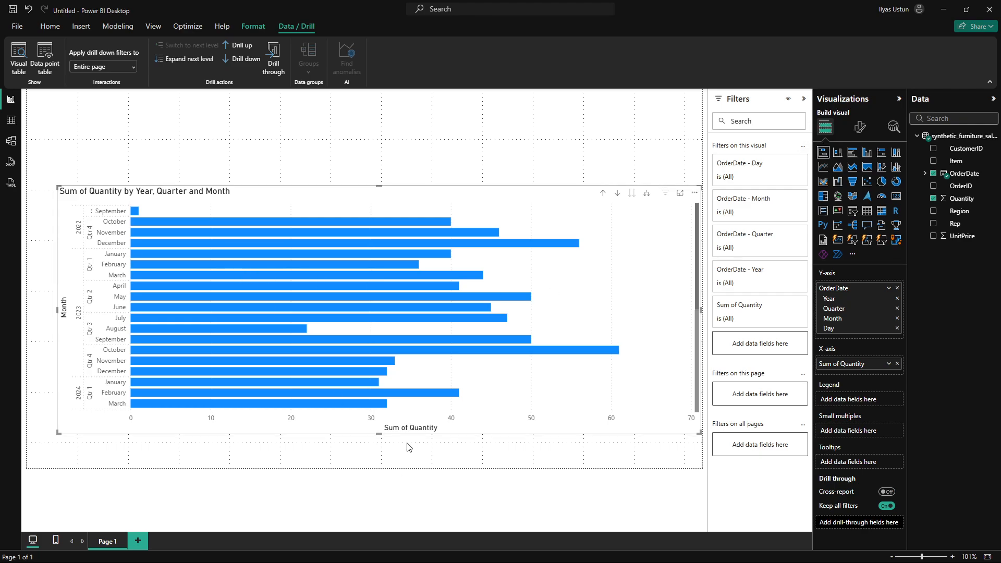
{"action": "scroll", "coordinate": [370, 312], "scroll_direction": "down", "scroll_amount": 5}
{"action": "scroll", "coordinate": [370, 317], "scroll_direction": "up", "scroll_amount": 5}
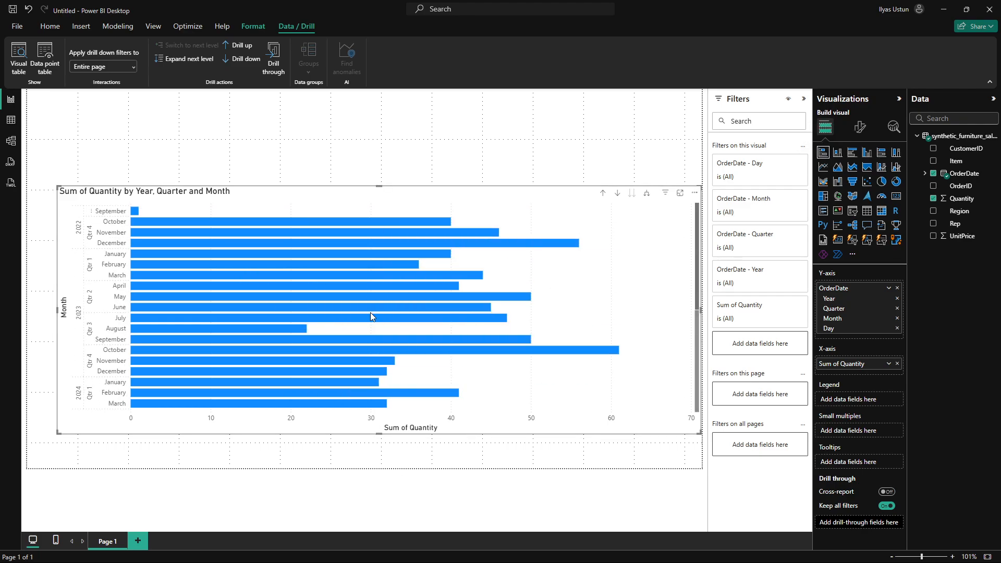
{"action": "scroll", "coordinate": [370, 313], "scroll_direction": "down", "scroll_amount": 5}
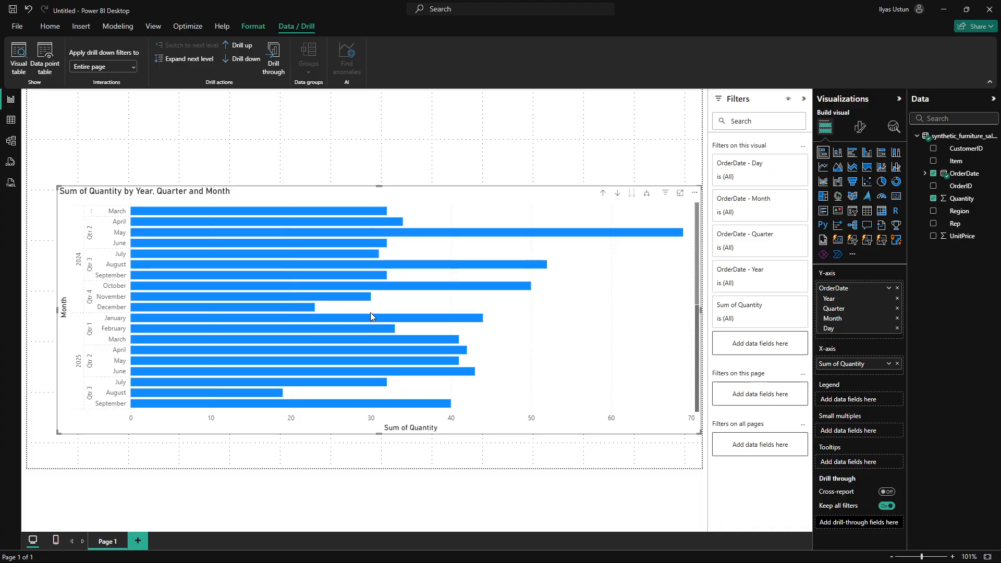